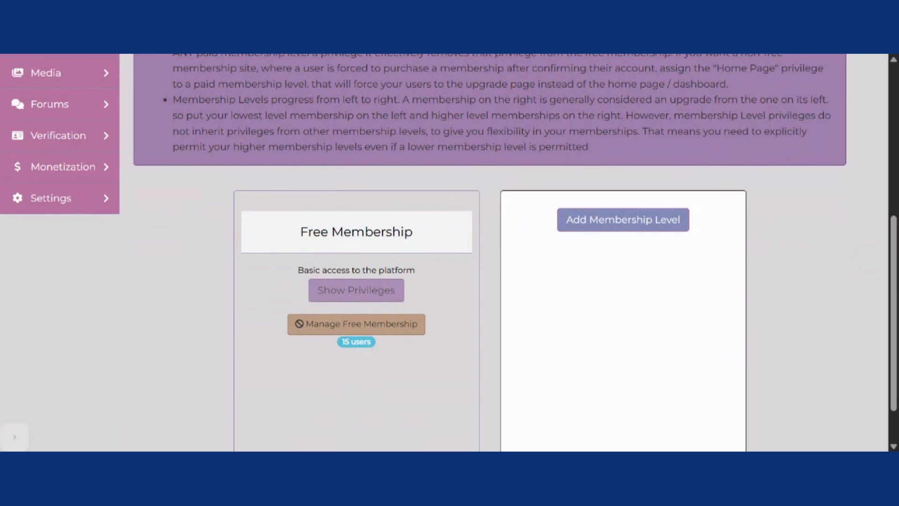
Review the list of privileges included in the Free Membership and close it
{"action": "left_click", "coordinate": [347, 295]}
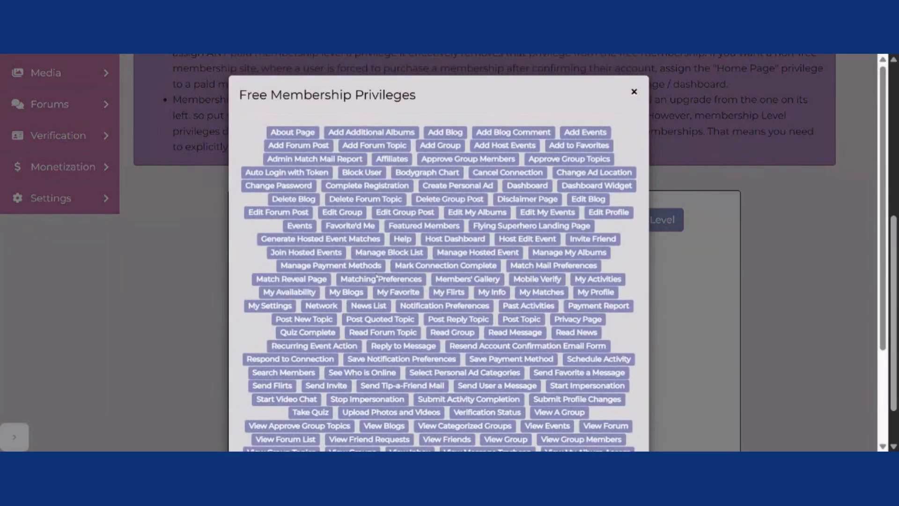
{"action": "scroll", "coordinate": [377, 276], "scroll_direction": "down", "scroll_amount": 3}
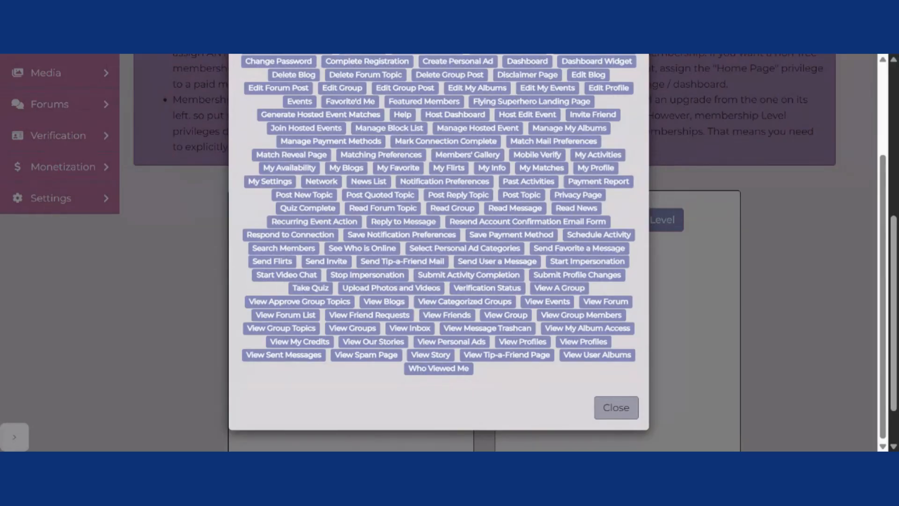
{"action": "left_click", "coordinate": [616, 408]}
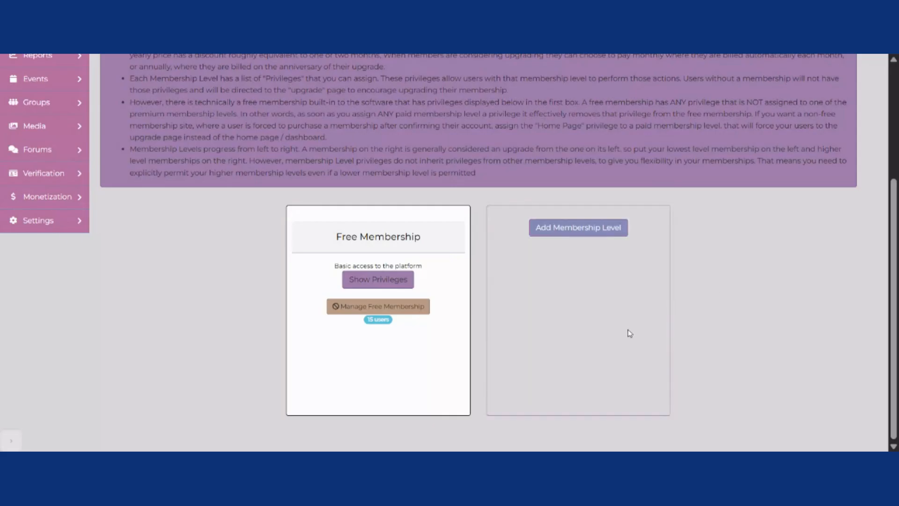
Add a new membership level beside the Free Membership and name it Silver
{"action": "left_click", "coordinate": [578, 227]}
{"action": "scroll", "coordinate": [431, 277], "scroll_direction": "down", "scroll_amount": 6}
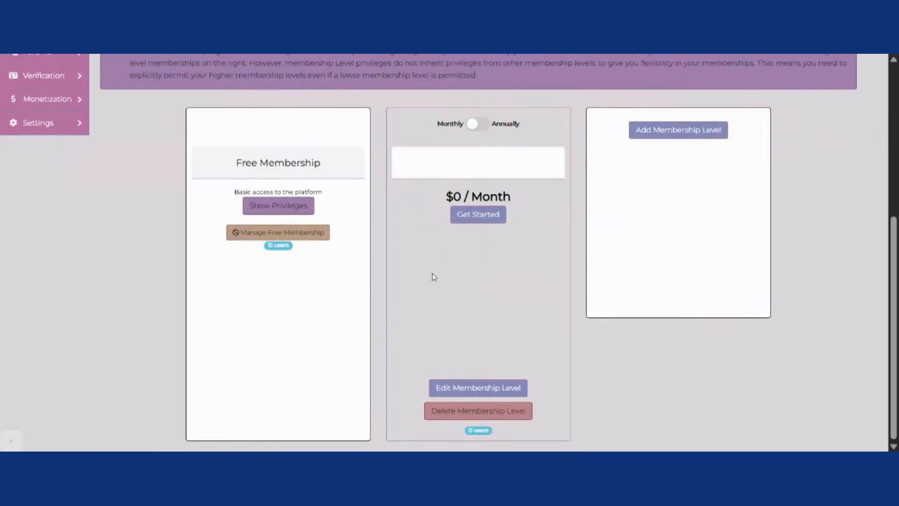
{"action": "left_click", "coordinate": [453, 392]}
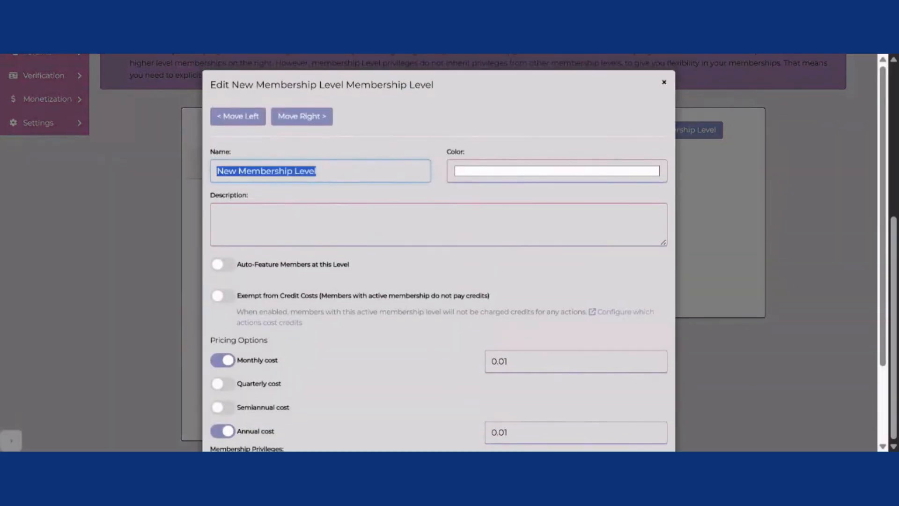
{"action": "type", "text": "Silver"}
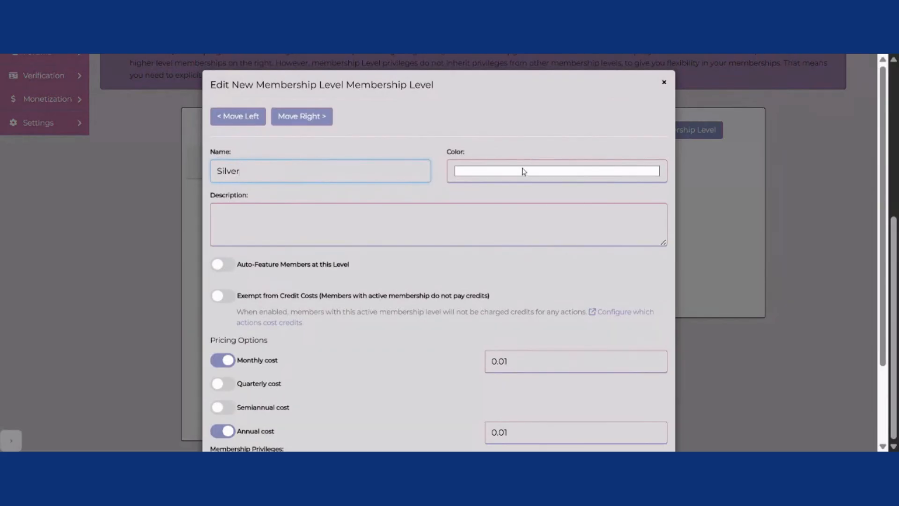
Give the Silver level a gray color and the description "Ability to view Inbox and Events"
{"action": "left_click", "coordinate": [523, 171]}
{"action": "left_click", "coordinate": [449, 215]}
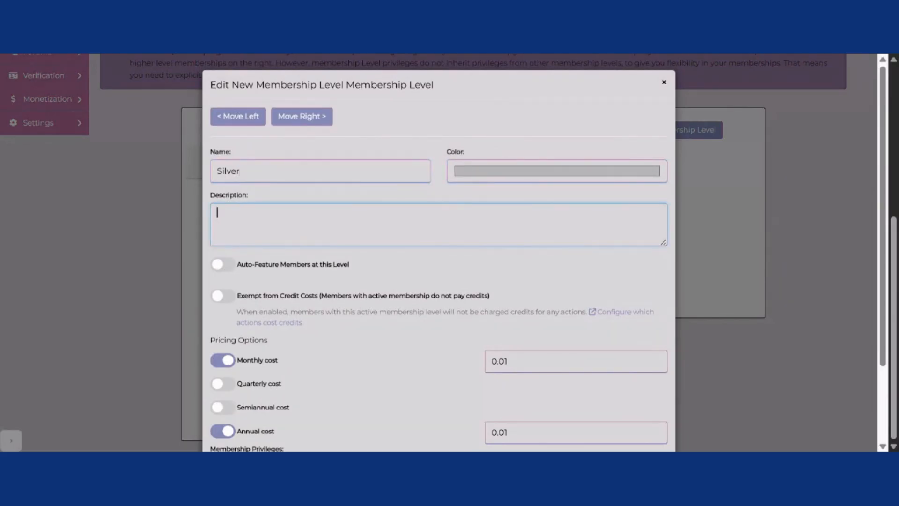
{"action": "type", "text": "Ability to view Inbox and Events"}
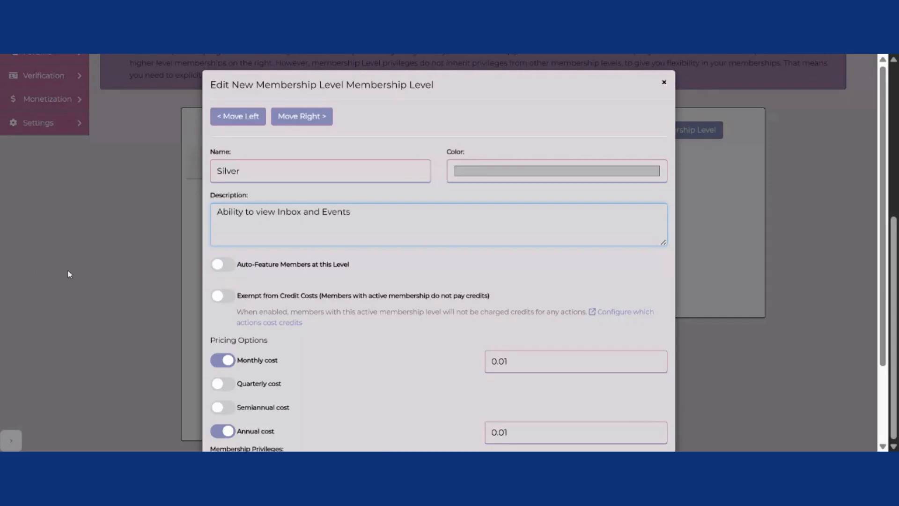
Set the Silver level's monthly cost to 10.00 and its annual cost to 100.00
{"action": "scroll", "coordinate": [68, 271], "scroll_direction": "down", "scroll_amount": 2}
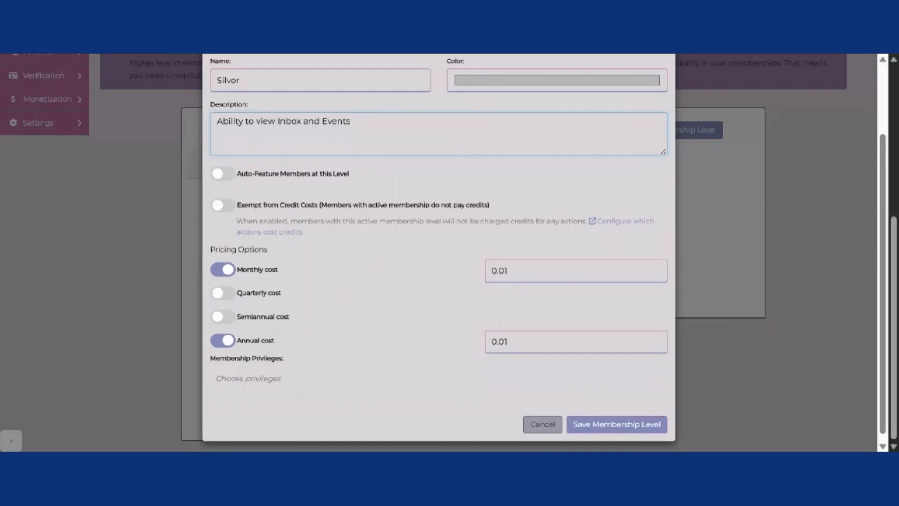
{"action": "left_click", "coordinate": [507, 271]}
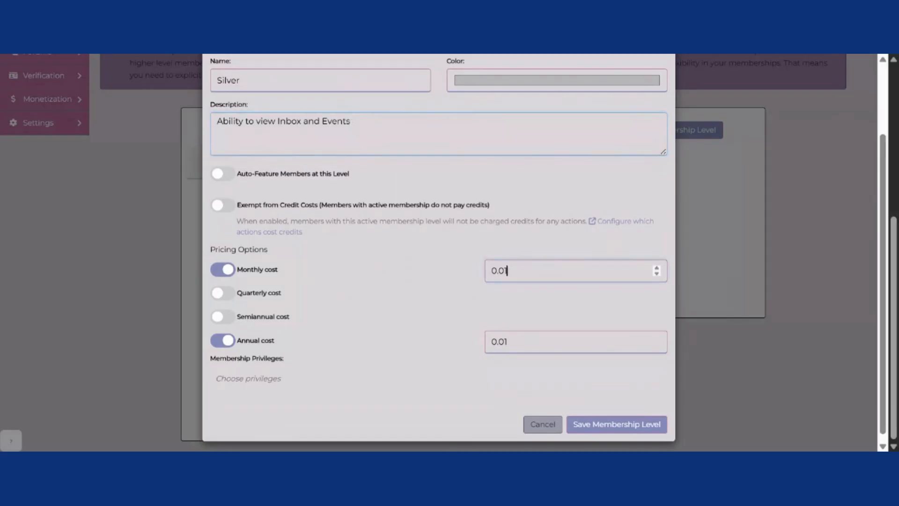
{"action": "key", "text": "ctrl+a"}
{"action": "type", "text": "10.00"}
{"action": "double_click", "coordinate": [499, 341]}
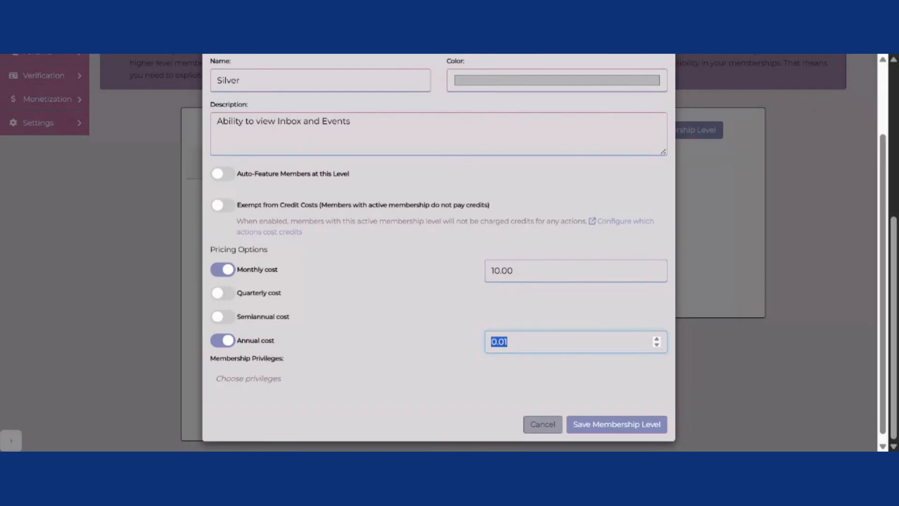
{"action": "type", "text": "100.00"}
Assign the View Events and View Inbox privileges to the Silver level and save it
{"action": "left_click", "coordinate": [248, 378]}
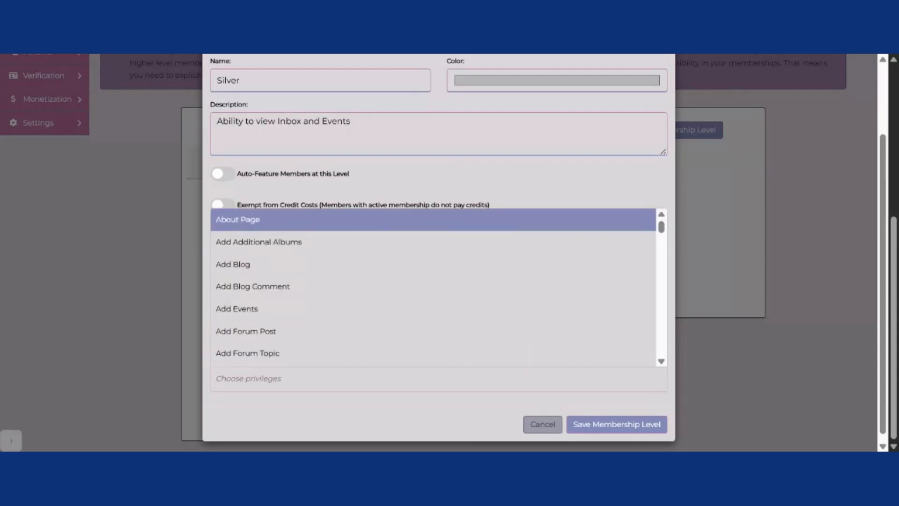
{"action": "type", "text": "view"}
{"action": "left_click", "coordinate": [273, 224]}
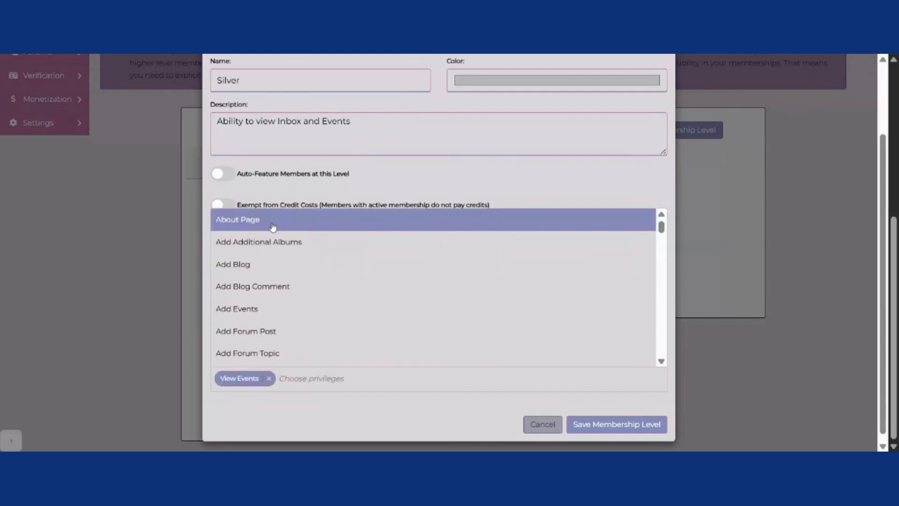
{"action": "type", "text": "view inbox"}
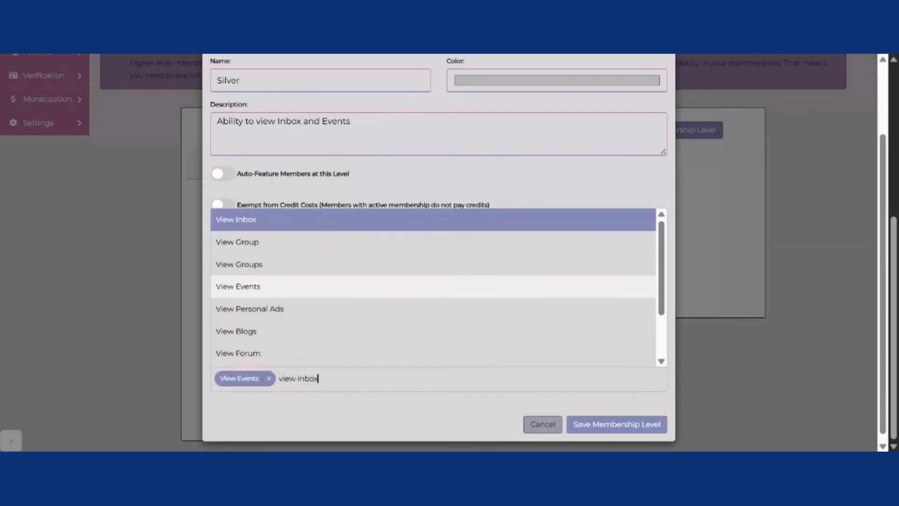
{"action": "left_click", "coordinate": [253, 223]}
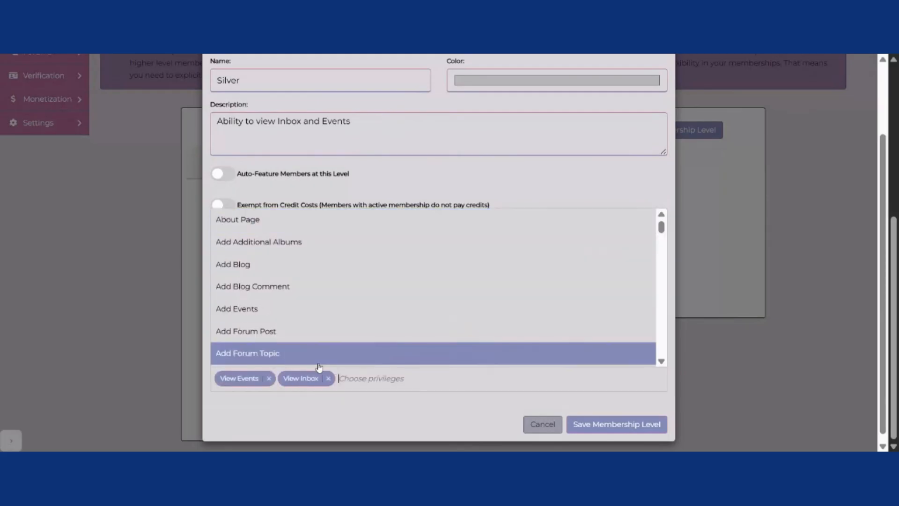
{"action": "left_click", "coordinate": [591, 429]}
Add another membership level after Silver, name it Gold and give it an olive-yellow color
{"action": "scroll", "coordinate": [598, 316], "scroll_direction": "down", "scroll_amount": 5}
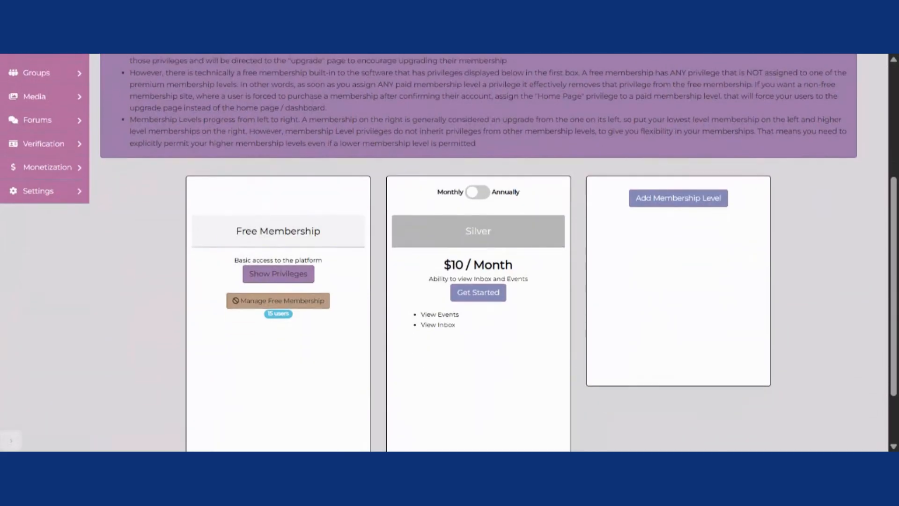
{"action": "scroll", "coordinate": [648, 281], "scroll_direction": "down", "scroll_amount": 10}
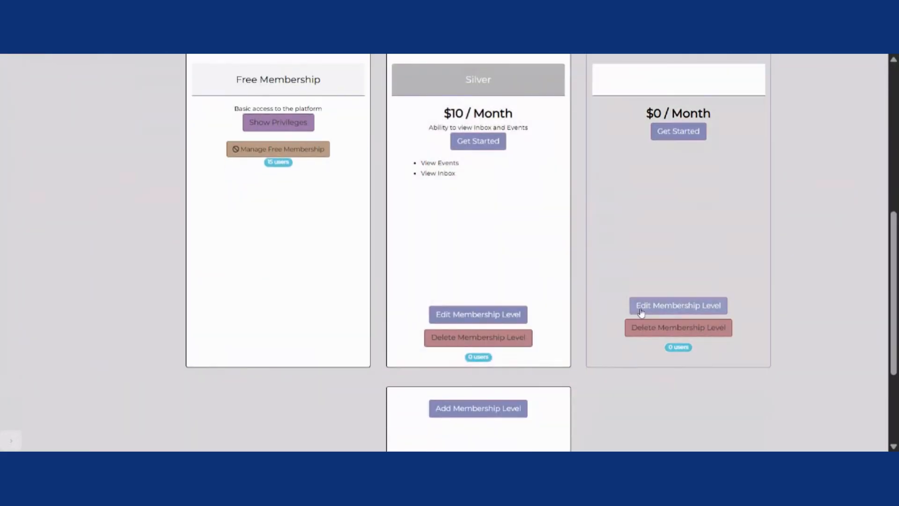
{"action": "left_click", "coordinate": [648, 309]}
{"action": "triple_click", "coordinate": [281, 171]}
{"action": "type", "text": "G"}
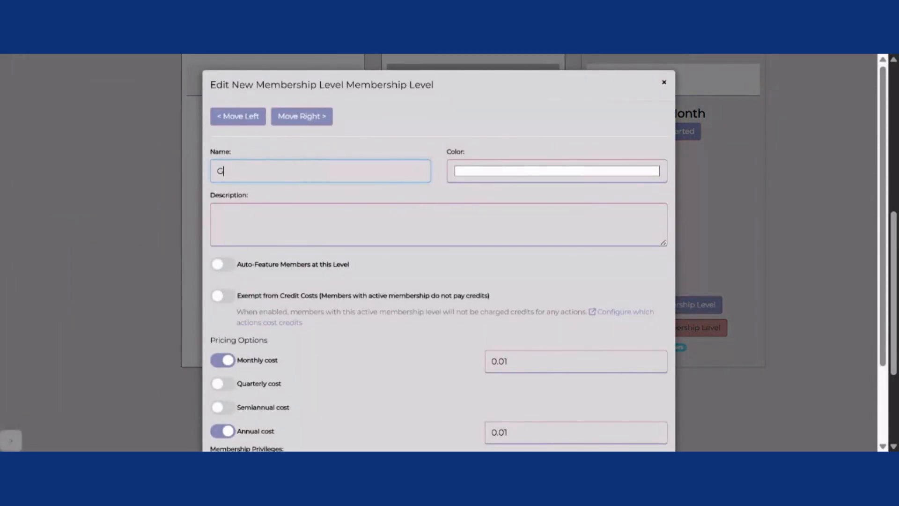
{"action": "type", "text": "old"}
{"action": "left_click", "coordinate": [498, 171]}
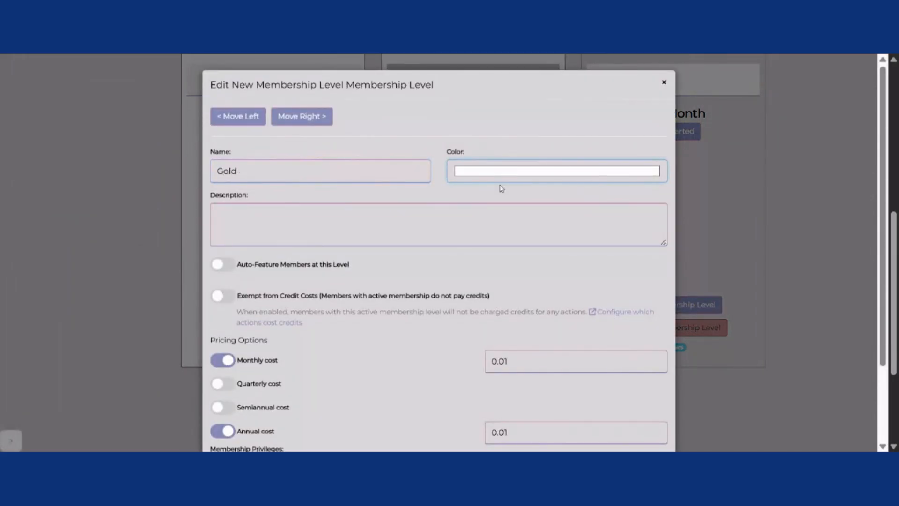
{"action": "left_click", "coordinate": [553, 220]}
Describe the Gold level as "Everything included in Silver and the ability to engage in video chat & see who has viewed your profile"
{"action": "left_click", "coordinate": [422, 225]}
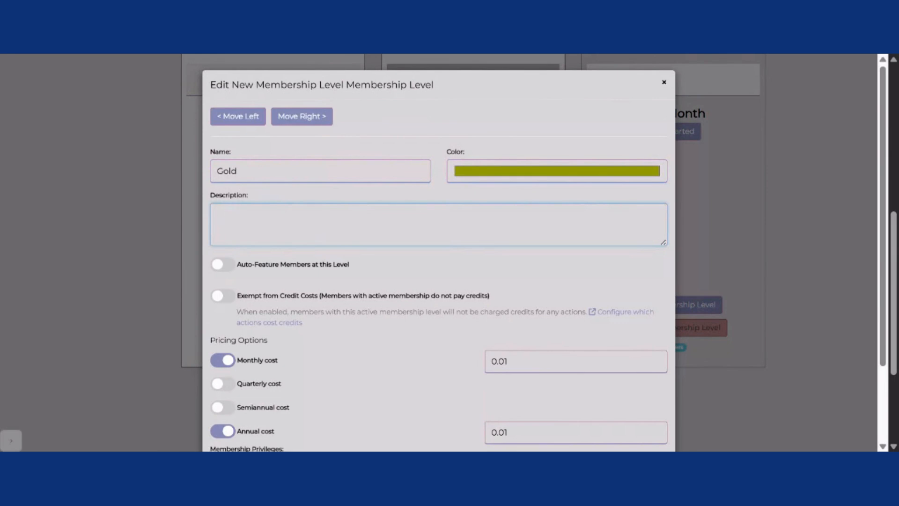
{"action": "type", "text": "Everything included in Si"}
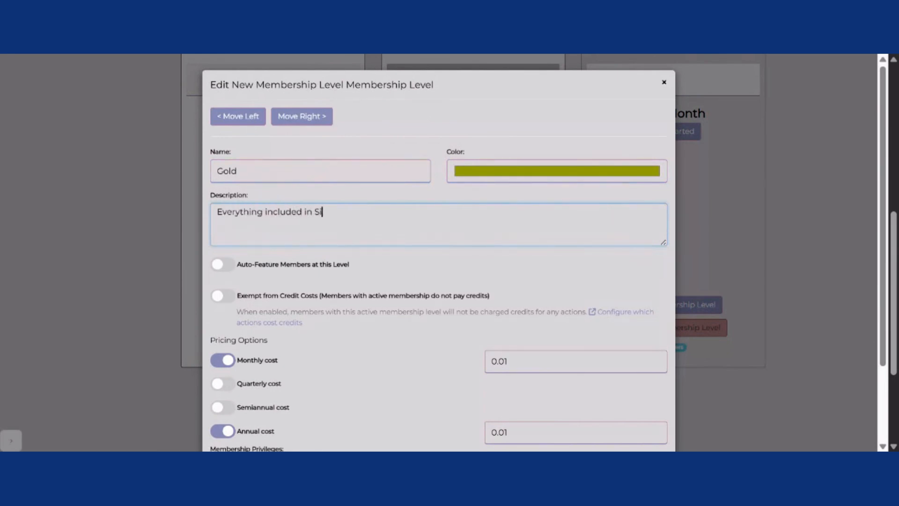
{"action": "type", "text": "lver and the ability to en"}
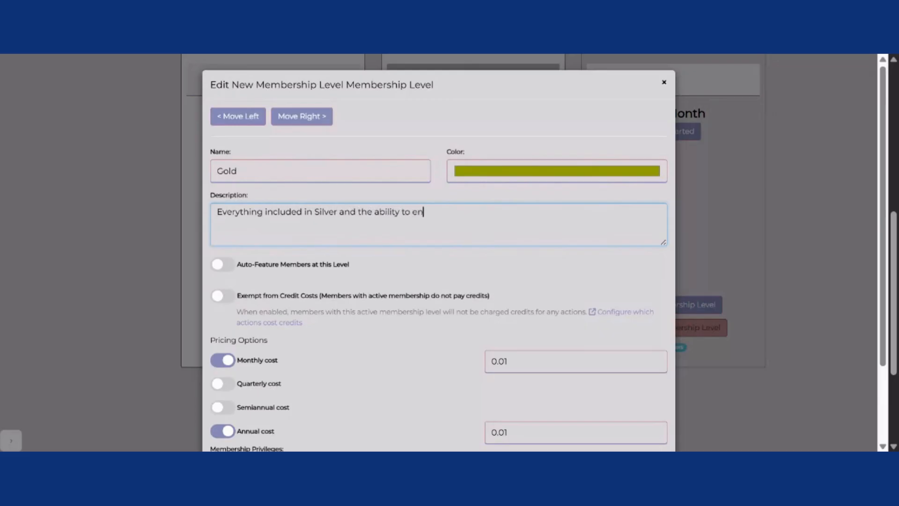
{"action": "type", "text": "gage in video chat &"}
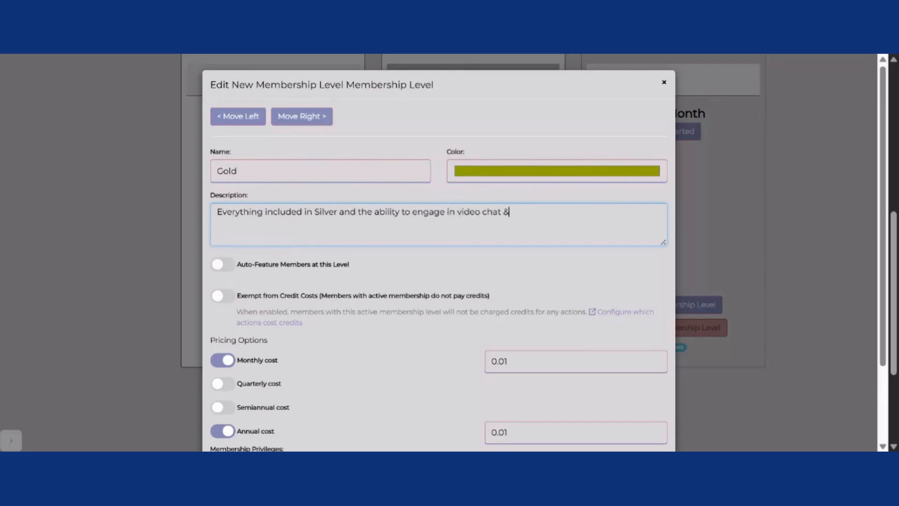
{"action": "type", "text": " see who has viewed your "}
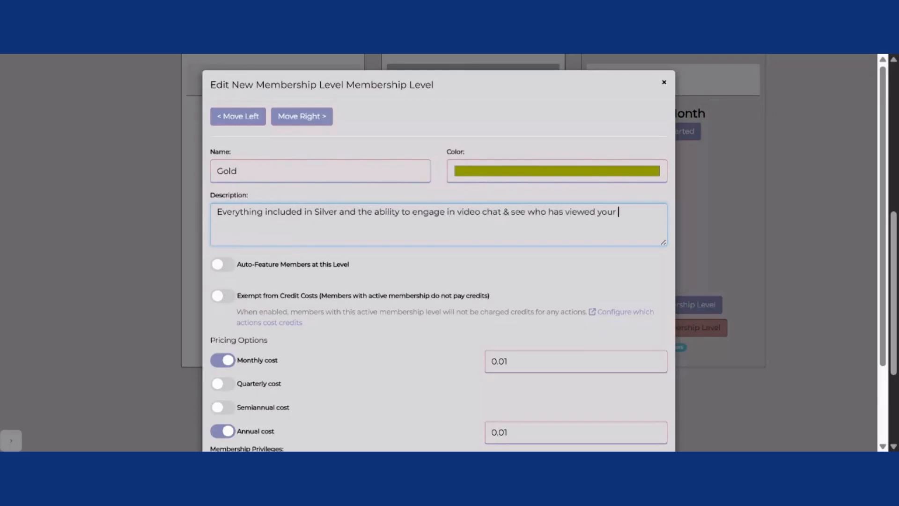
{"action": "type", "text": "profile"}
Set the Gold level's monthly cost to 20.00 and its annual cost to 200.00
{"action": "scroll", "coordinate": [281, 308], "scroll_direction": "down", "scroll_amount": 2}
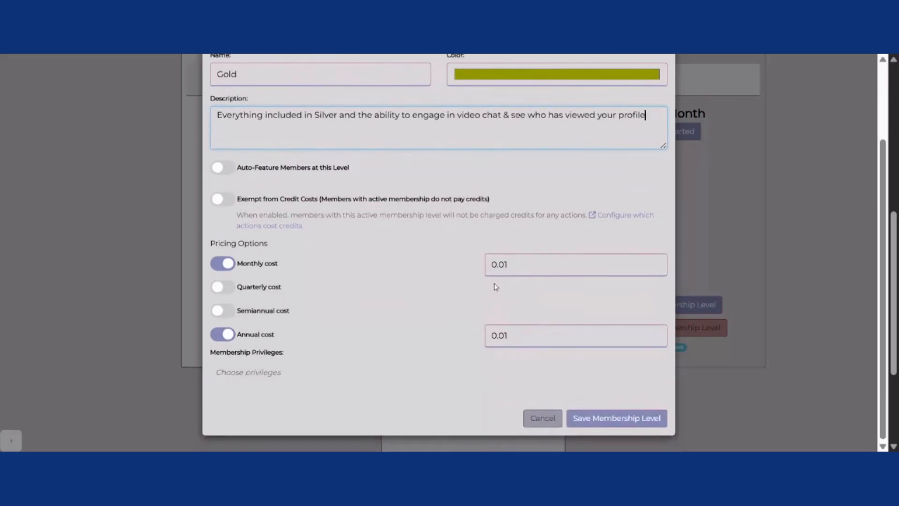
{"action": "double_click", "coordinate": [498, 264]}
{"action": "type", "text": "20.00"}
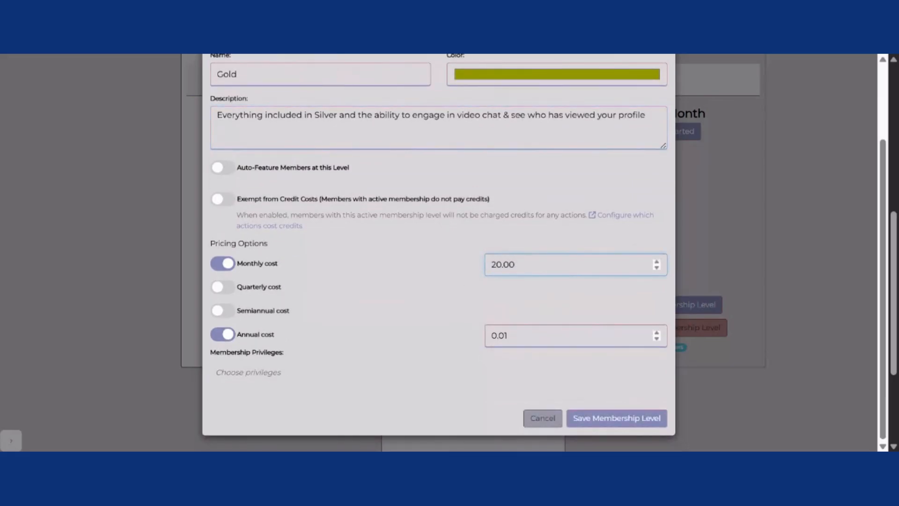
{"action": "double_click", "coordinate": [499, 336]}
{"action": "type", "text": "200.00"}
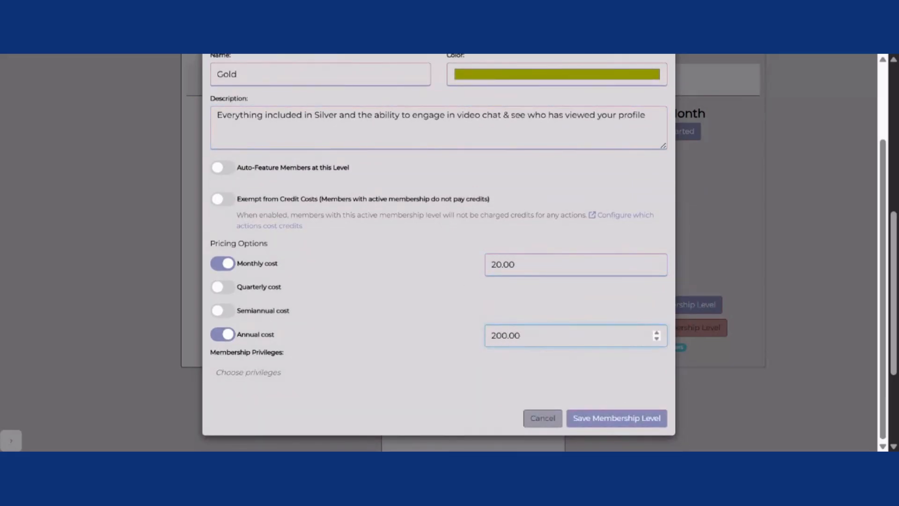
Assign the View Events, View Inbox, Start Video Chat and Who Viewed Me privileges to the Gold level and save it
{"action": "key", "text": "Tab"}
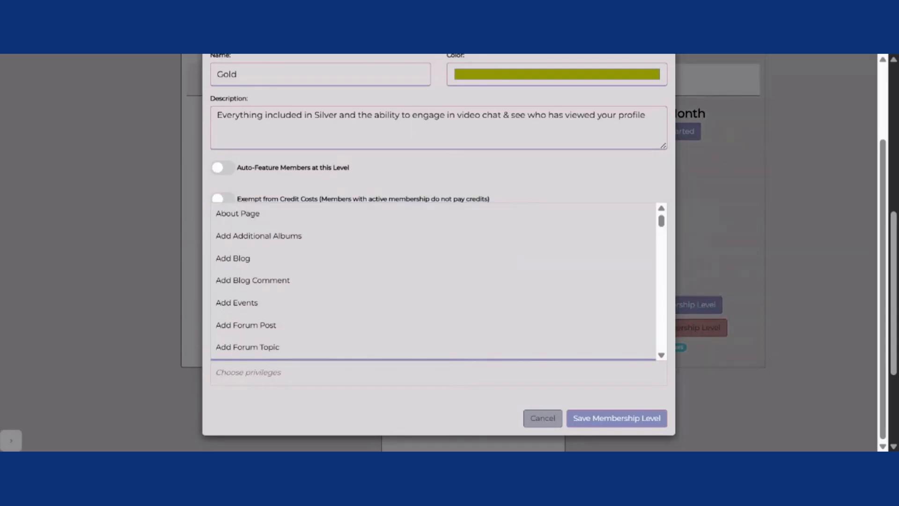
{"action": "type", "text": "view"}
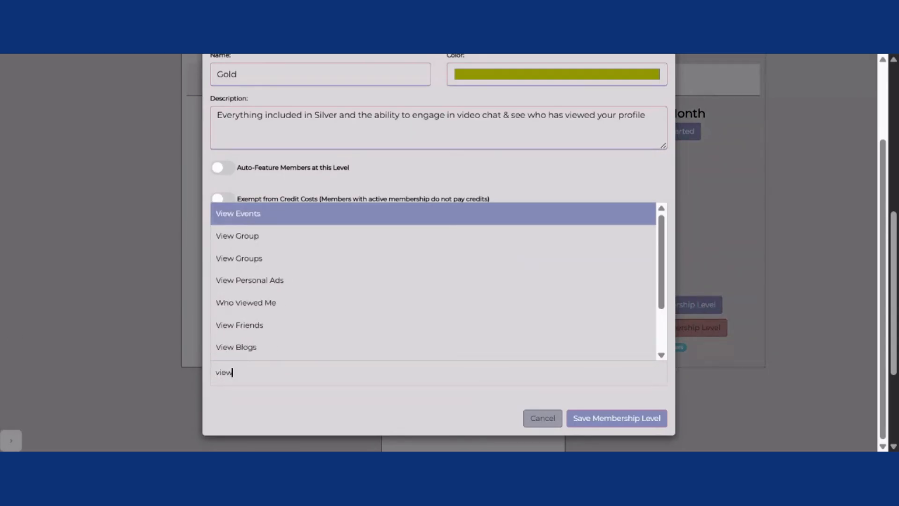
{"action": "left_click", "coordinate": [254, 219]}
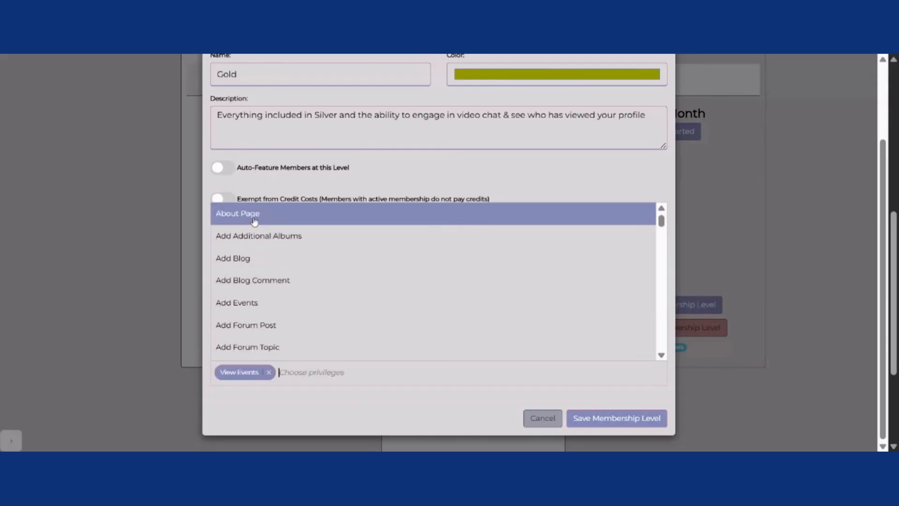
{"action": "type", "text": "view inbo"}
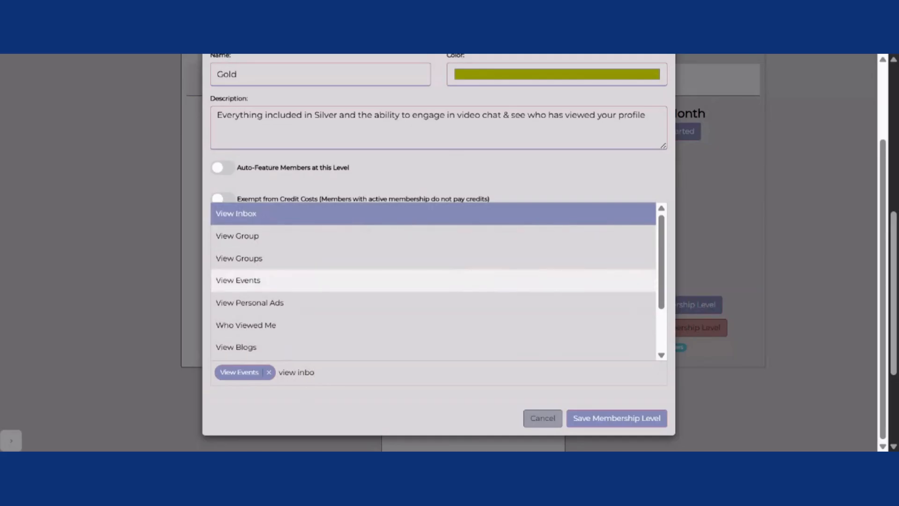
{"action": "left_click", "coordinate": [272, 219]}
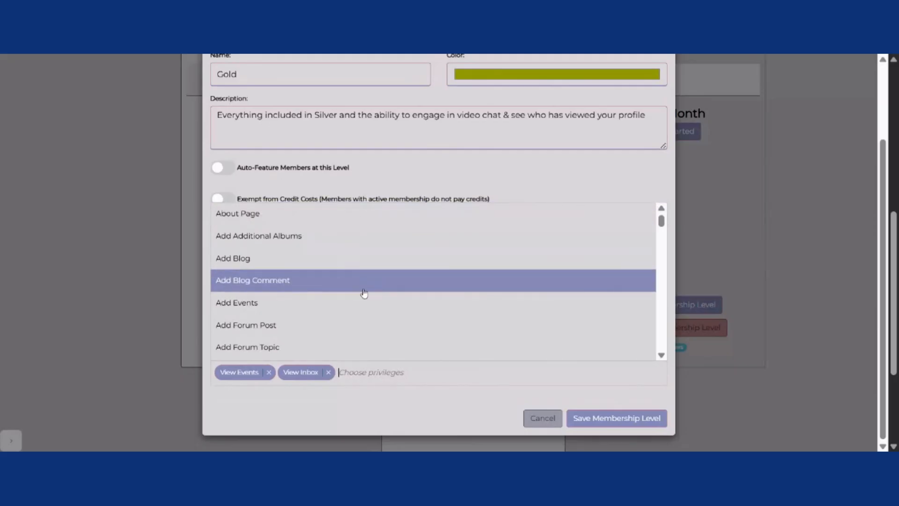
{"action": "type", "text": "start"}
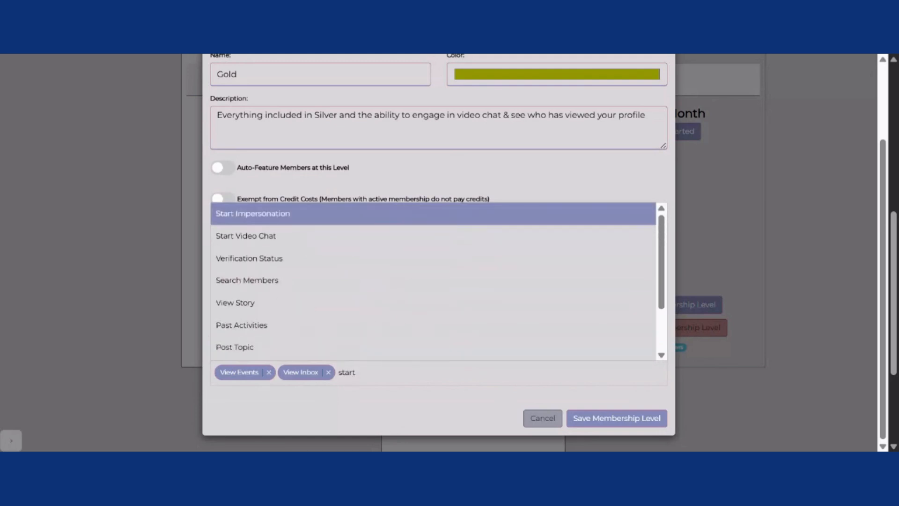
{"action": "left_click", "coordinate": [272, 239]}
{"action": "type", "text": "who"}
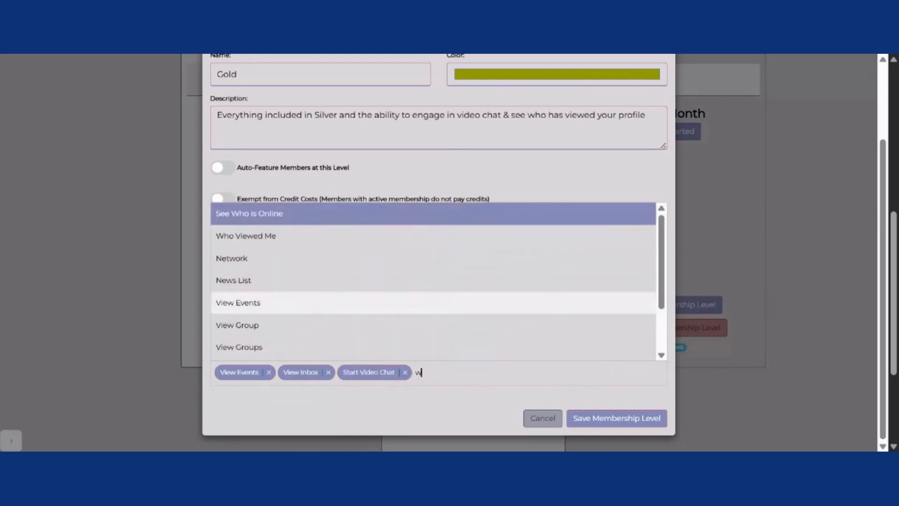
{"action": "left_click", "coordinate": [299, 239]}
{"action": "left_click", "coordinate": [576, 418]}
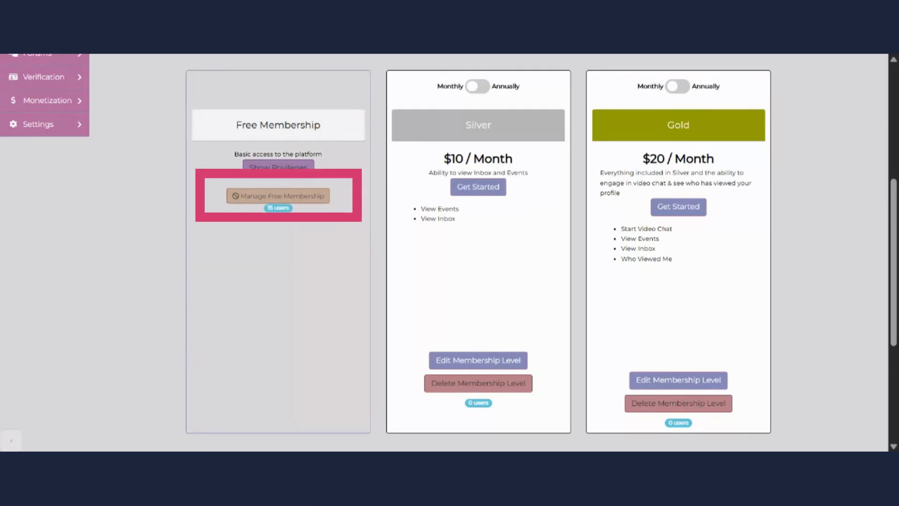
Open Free Membership management and select the first two users in the Free Users Detail list
{"action": "left_click", "coordinate": [278, 196]}
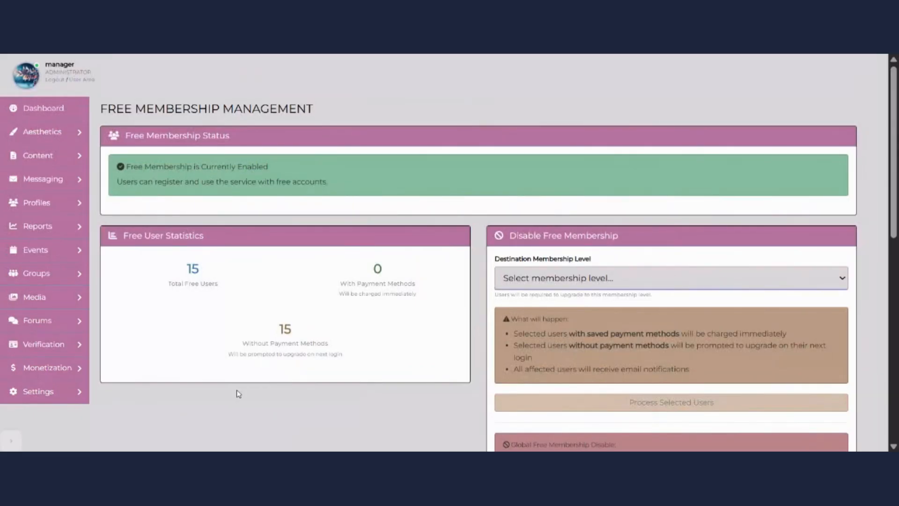
{"action": "scroll", "coordinate": [285, 319], "scroll_direction": "down", "scroll_amount": 2}
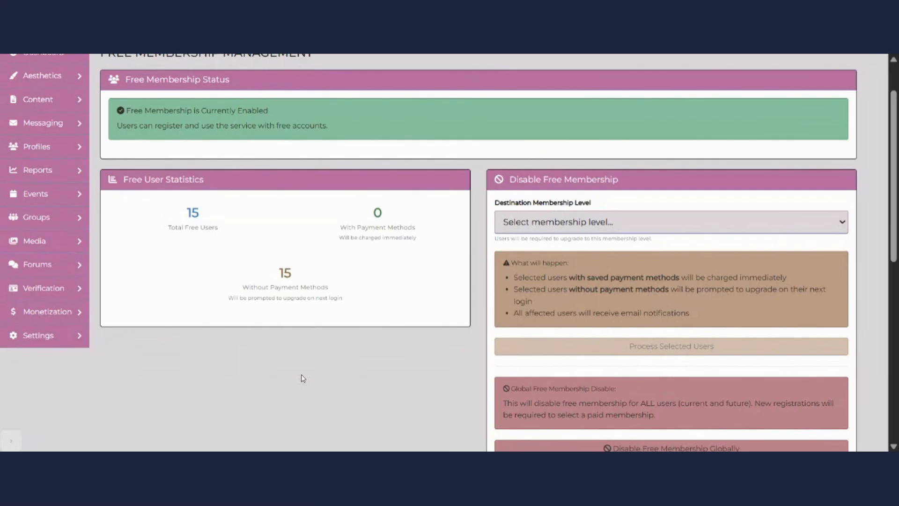
{"action": "scroll", "coordinate": [302, 378], "scroll_direction": "down", "scroll_amount": 2}
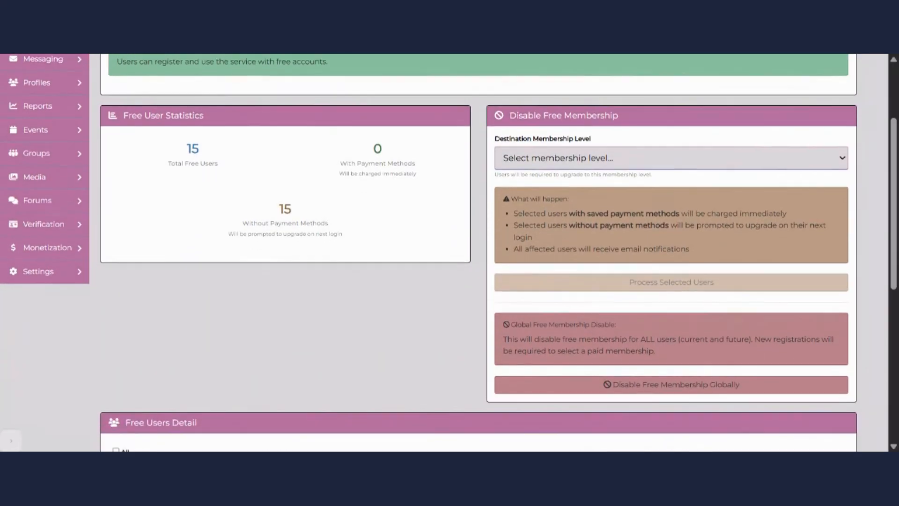
{"action": "scroll", "coordinate": [303, 379], "scroll_direction": "down", "scroll_amount": 4}
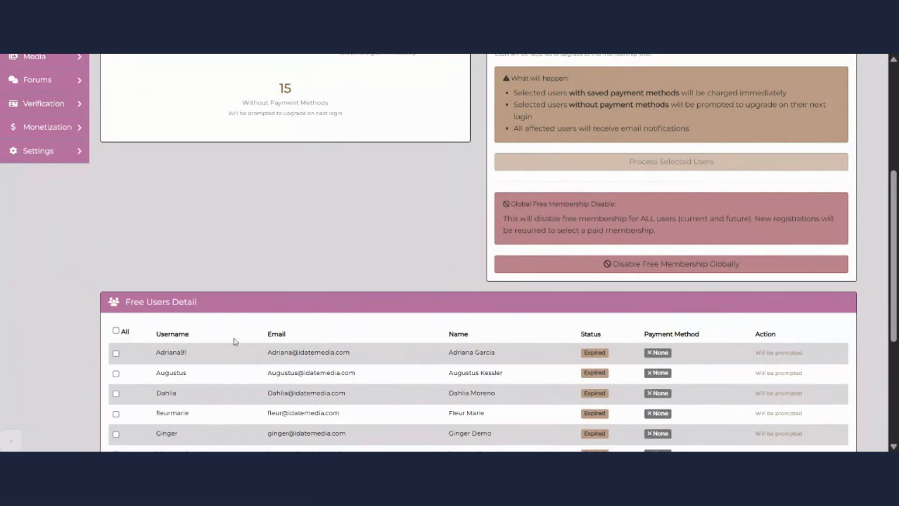
{"action": "left_click", "coordinate": [116, 353]}
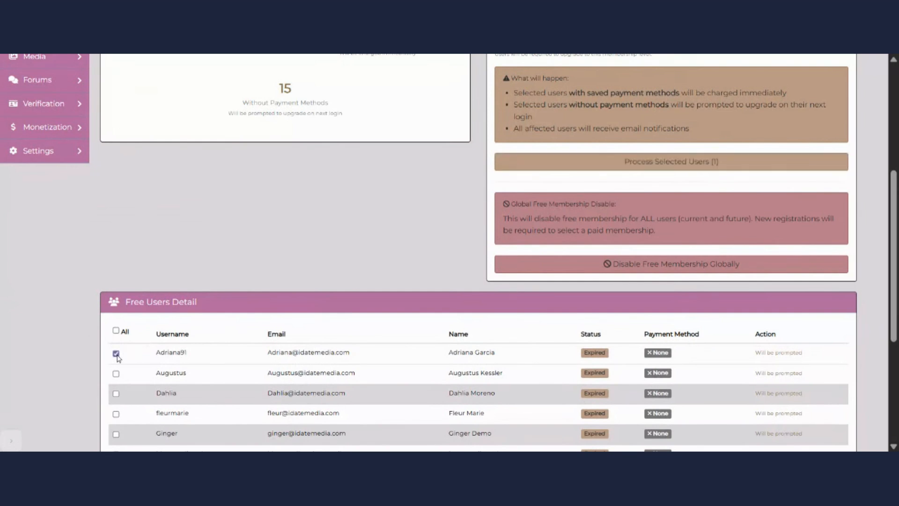
{"action": "left_click", "coordinate": [116, 374]}
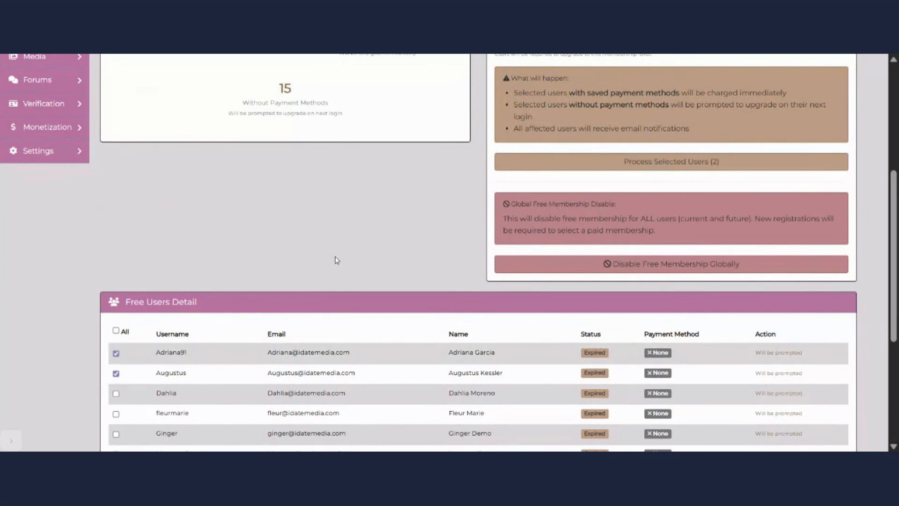
Set the destination membership level to Silver ($10/month) and process the two selected free users
{"action": "scroll", "coordinate": [335, 257], "scroll_direction": "up", "scroll_amount": 4}
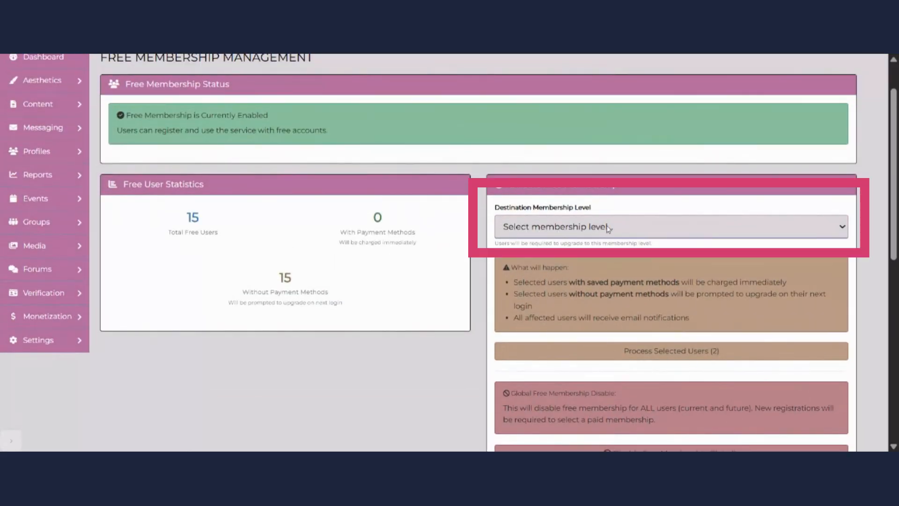
{"action": "left_click", "coordinate": [662, 229]}
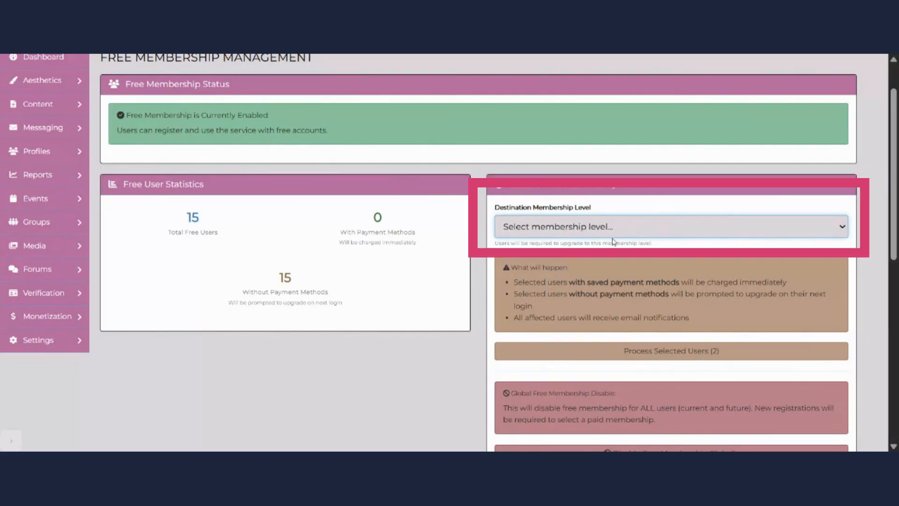
{"action": "left_click", "coordinate": [586, 265]}
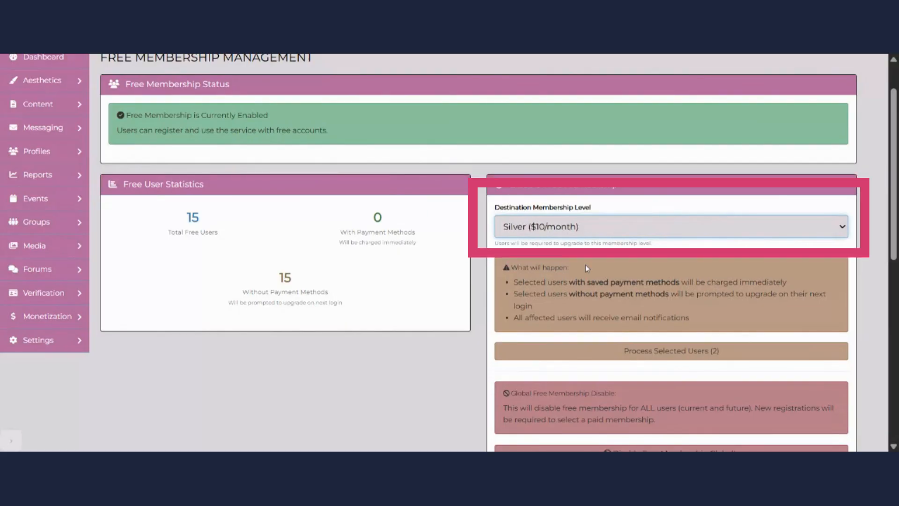
{"action": "left_click", "coordinate": [554, 359]}
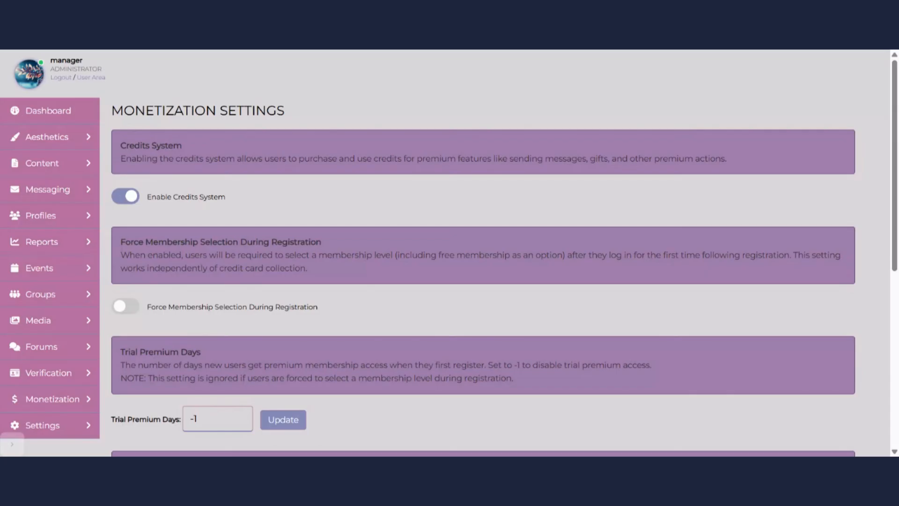
Open the monetization configuration and review the credits, forced membership selection, trial days, card collection and site currency settings
{"action": "left_click", "coordinate": [44, 406]}
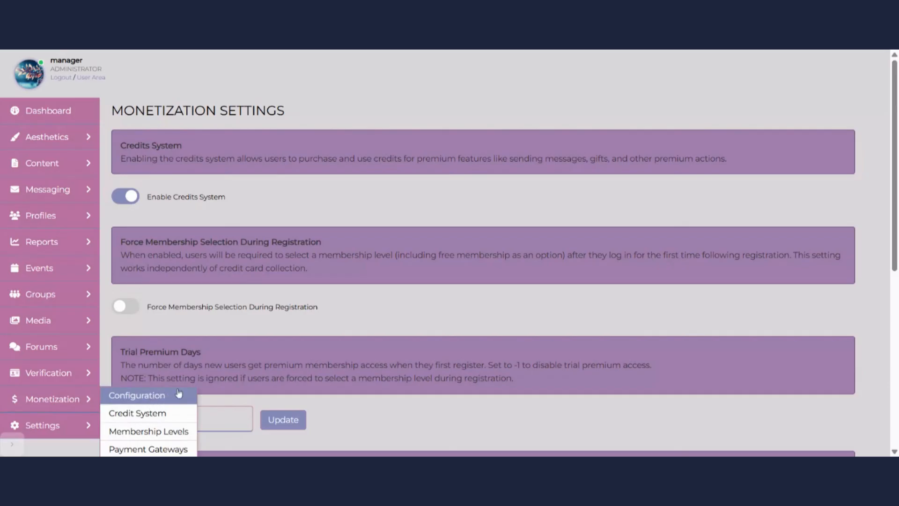
{"action": "left_click", "coordinate": [291, 327]}
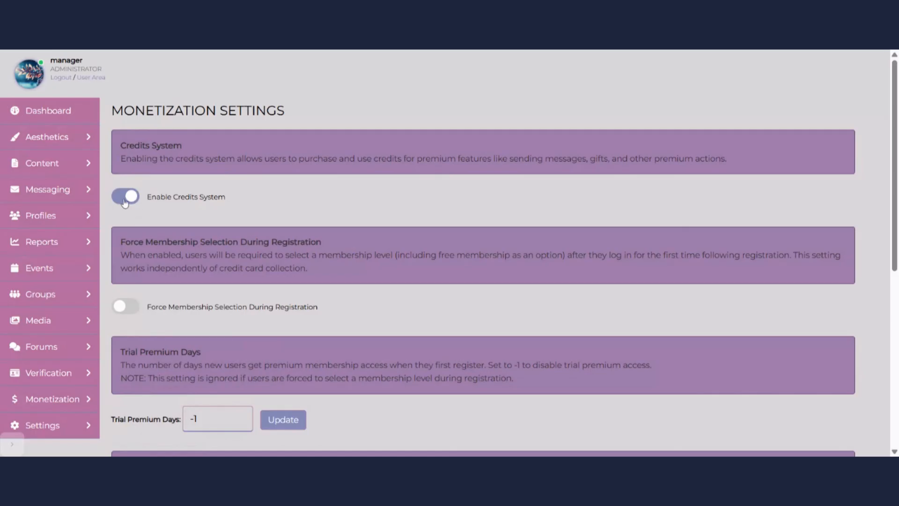
{"action": "scroll", "coordinate": [145, 311], "scroll_direction": "down", "scroll_amount": 2}
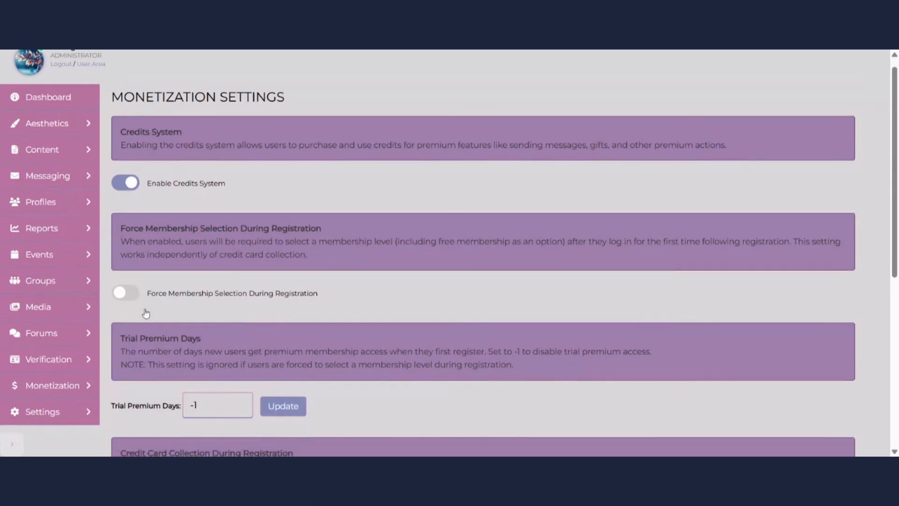
{"action": "scroll", "coordinate": [147, 312], "scroll_direction": "down", "scroll_amount": 1}
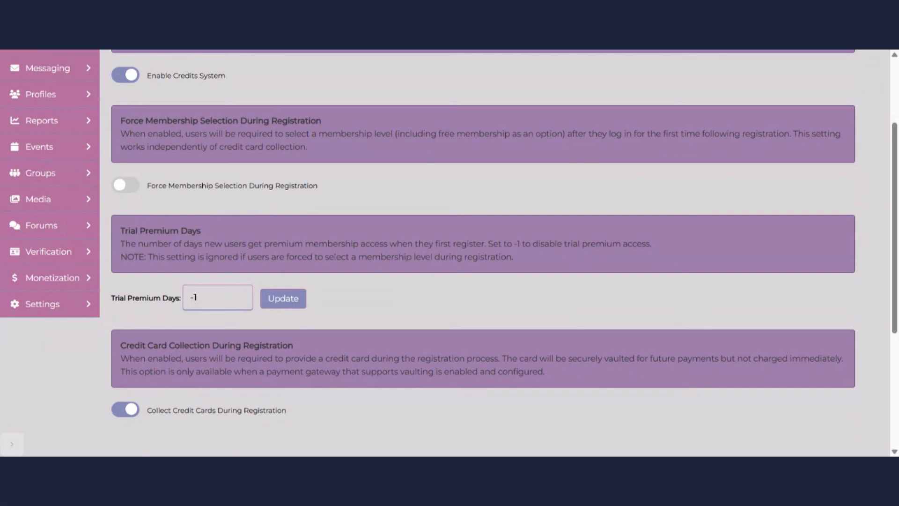
{"action": "scroll", "coordinate": [482, 253], "scroll_direction": "down", "scroll_amount": 1}
{"action": "scroll", "coordinate": [495, 252], "scroll_direction": "down", "scroll_amount": 2}
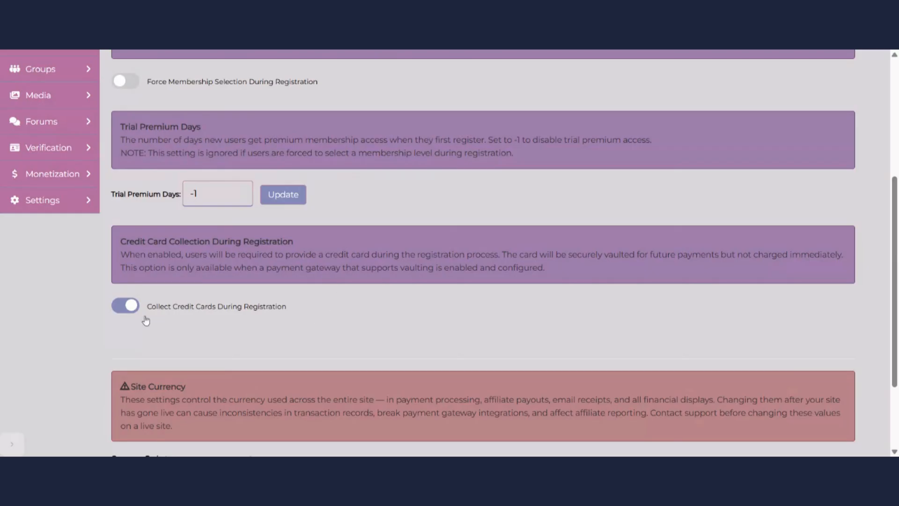
{"action": "scroll", "coordinate": [138, 323], "scroll_direction": "down", "scroll_amount": 1}
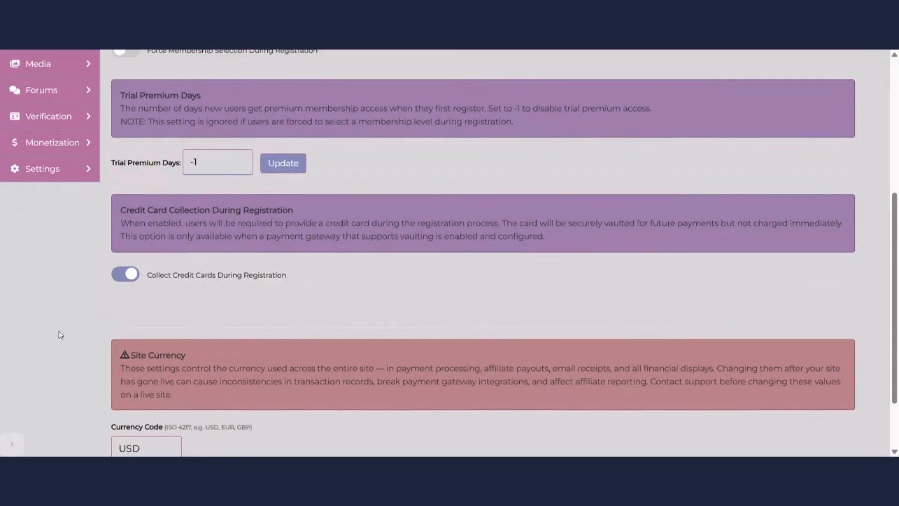
{"action": "scroll", "coordinate": [60, 335], "scroll_direction": "down", "scroll_amount": 2}
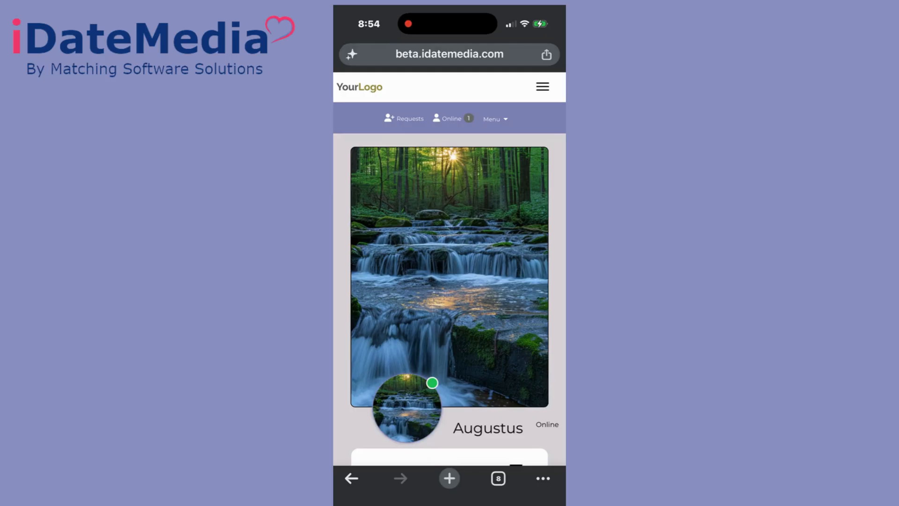
Switch to the member site on mobile, look over the member's profile and open the Events page to examine its filters and listings
{"action": "scroll", "coordinate": [450, 281], "scroll_direction": "down", "scroll_amount": 4}
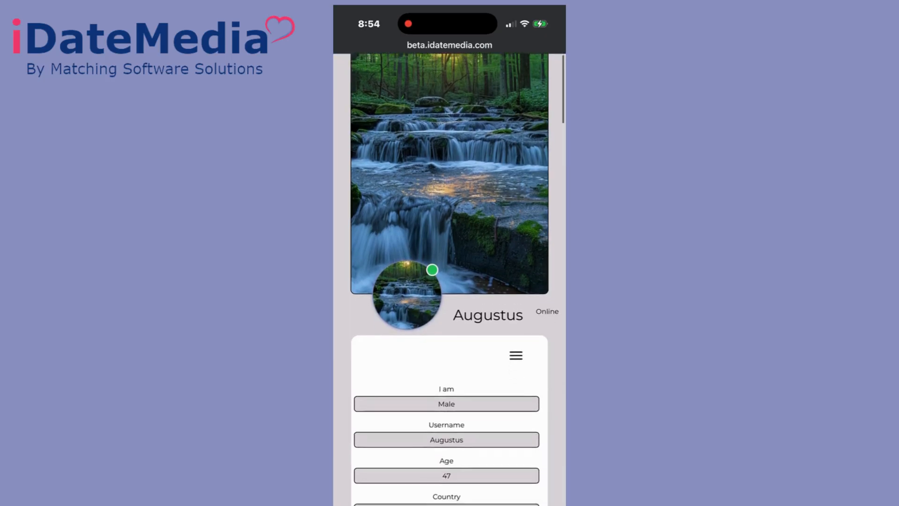
{"action": "scroll", "coordinate": [450, 281], "scroll_direction": "up", "scroll_amount": 4}
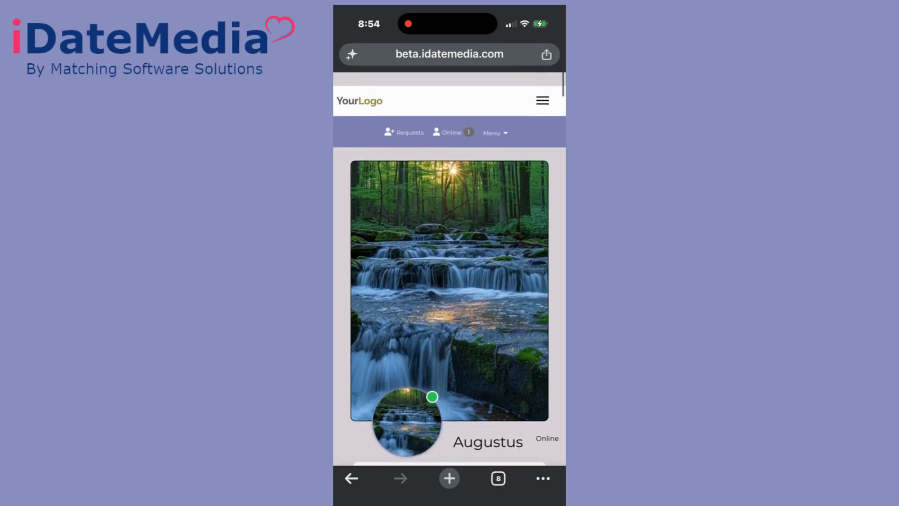
{"action": "left_click", "coordinate": [542, 87]}
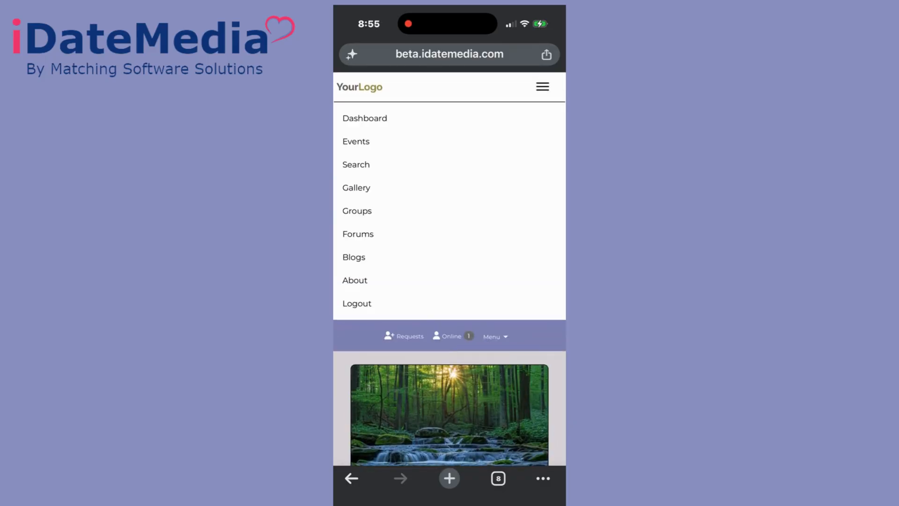
{"action": "left_click", "coordinate": [356, 141]}
{"action": "left_click", "coordinate": [356, 141]}
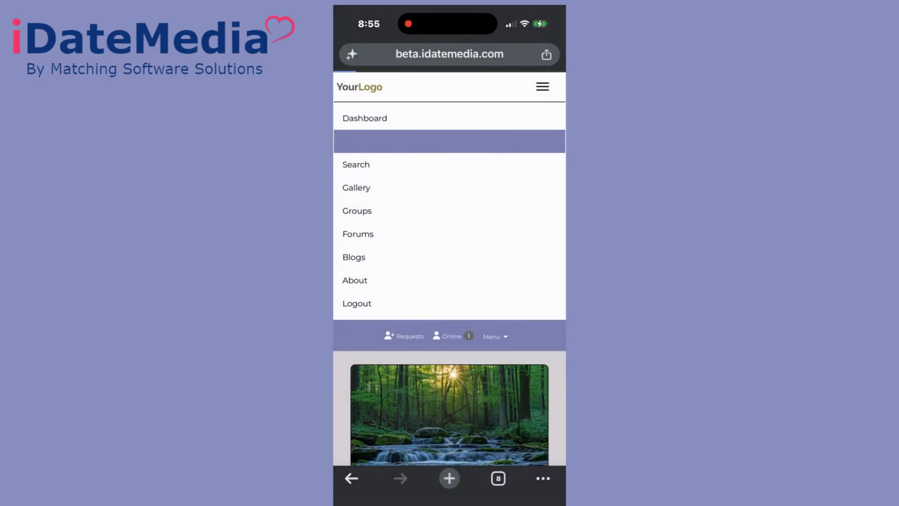
{"action": "scroll", "coordinate": [449, 281], "scroll_direction": "down", "scroll_amount": 5}
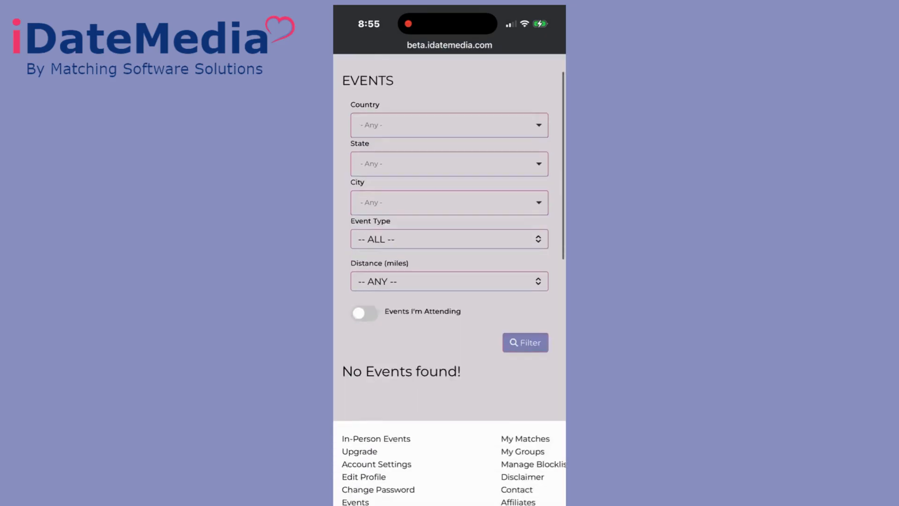
{"action": "scroll", "coordinate": [449, 281], "scroll_direction": "up", "scroll_amount": 1}
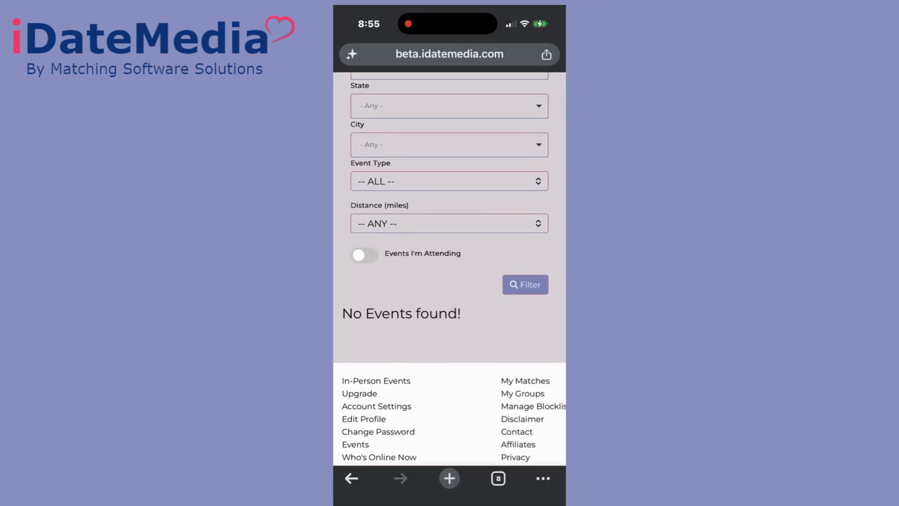
{"action": "scroll", "coordinate": [449, 280], "scroll_direction": "up", "scroll_amount": 3}
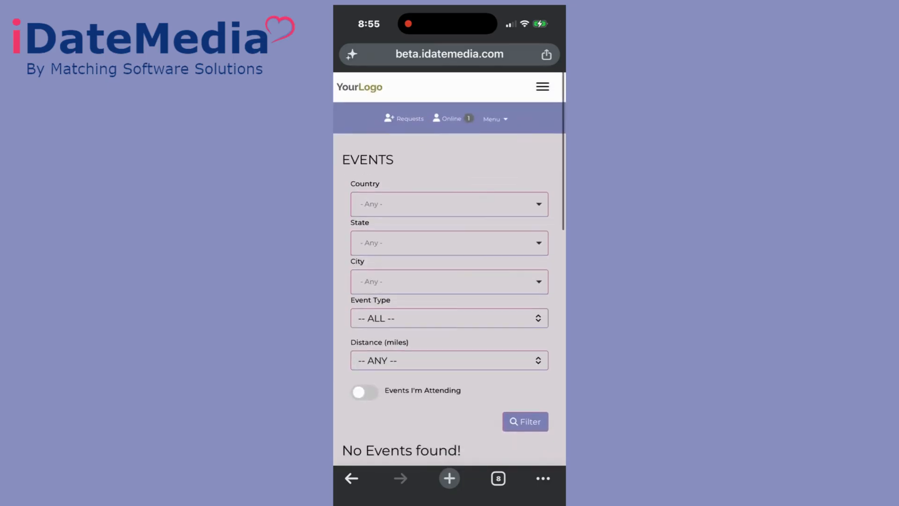
Go to the Who Viewed Me section and open the membership upgrade options from it
{"action": "left_click", "coordinate": [498, 118]}
{"action": "left_click", "coordinate": [491, 141]}
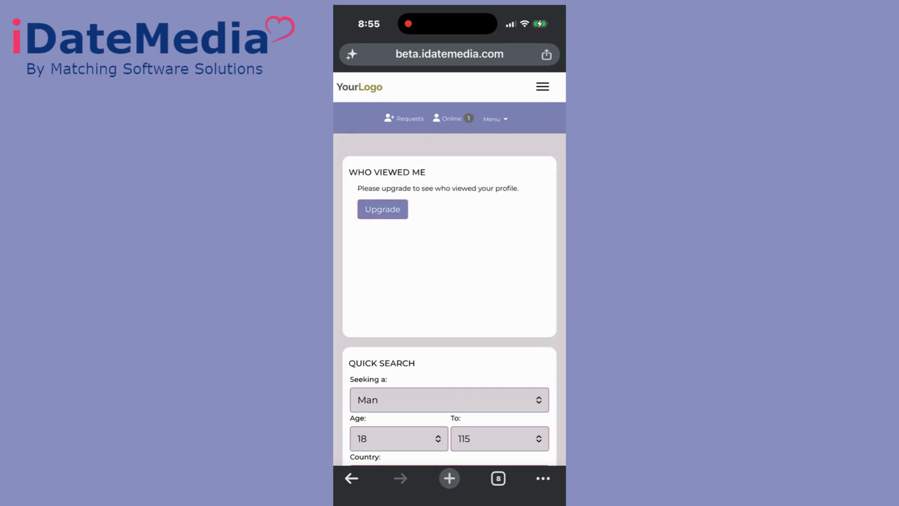
{"action": "left_click", "coordinate": [382, 209]}
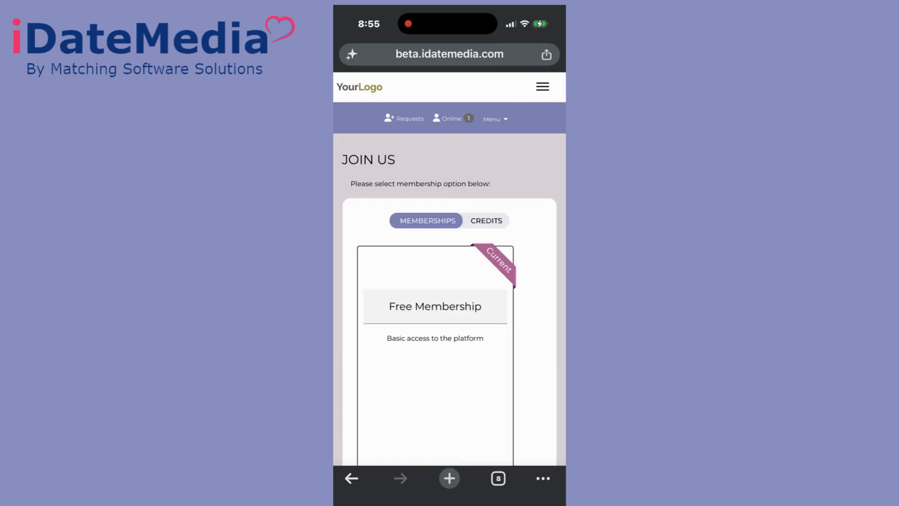
Review the Free Membership and Silver options and switch Silver to annual pricing
{"action": "scroll", "coordinate": [449, 281], "scroll_direction": "down", "scroll_amount": 3}
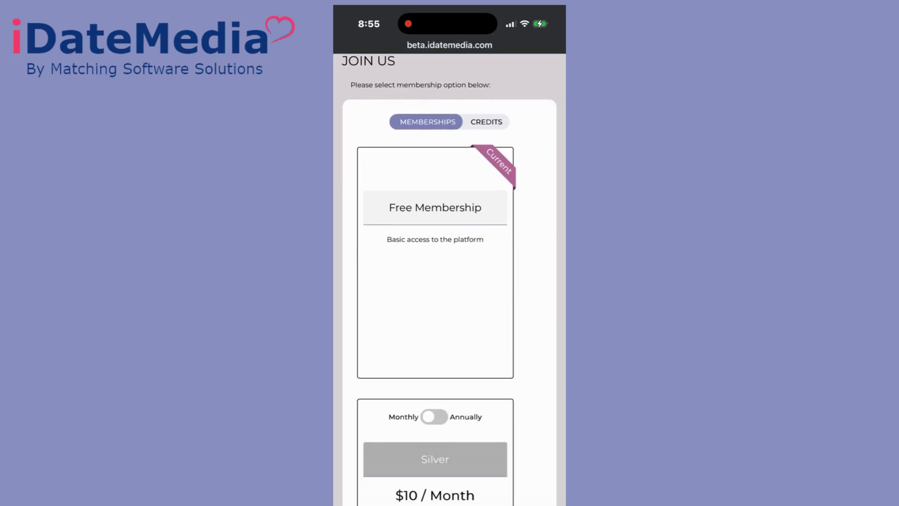
{"action": "scroll", "coordinate": [450, 281], "scroll_direction": "down", "scroll_amount": 6}
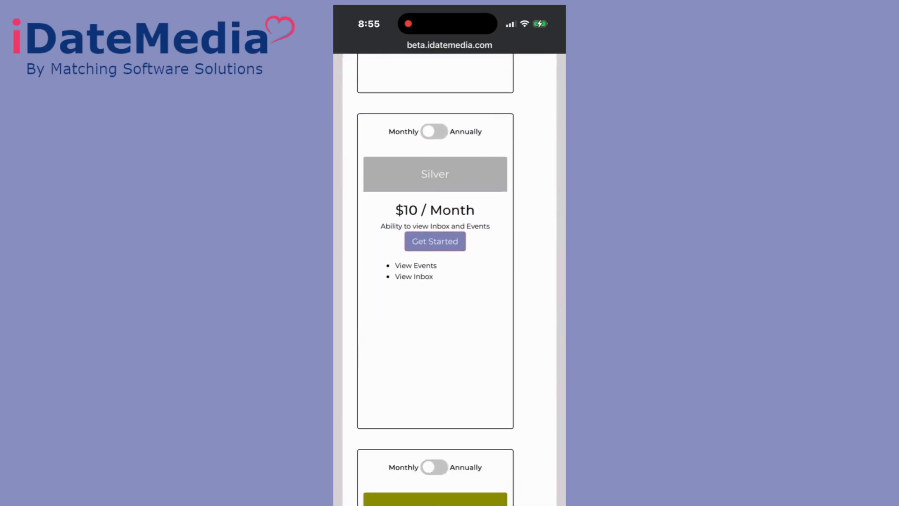
{"action": "left_click", "coordinate": [434, 132]}
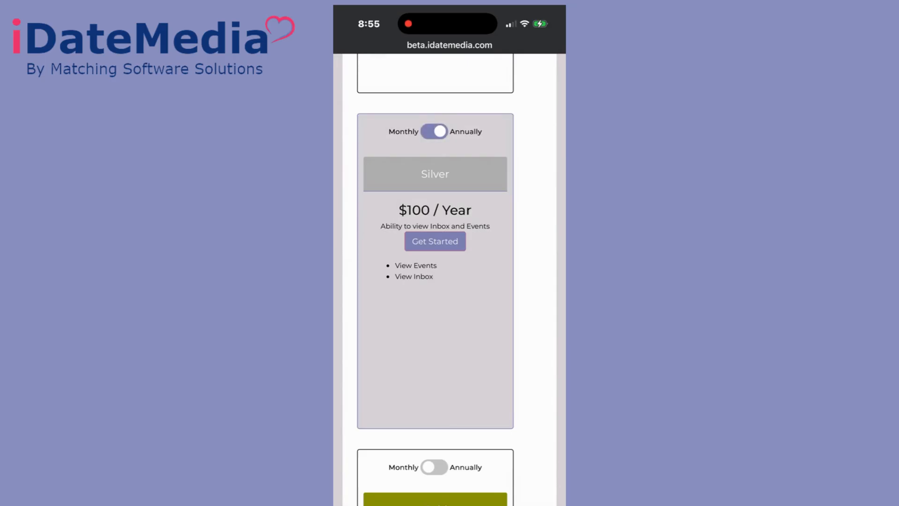
Get started with the Gold level on monthly billing and view the payment methods on its payment page
{"action": "scroll", "coordinate": [449, 281], "scroll_direction": "down", "scroll_amount": 6}
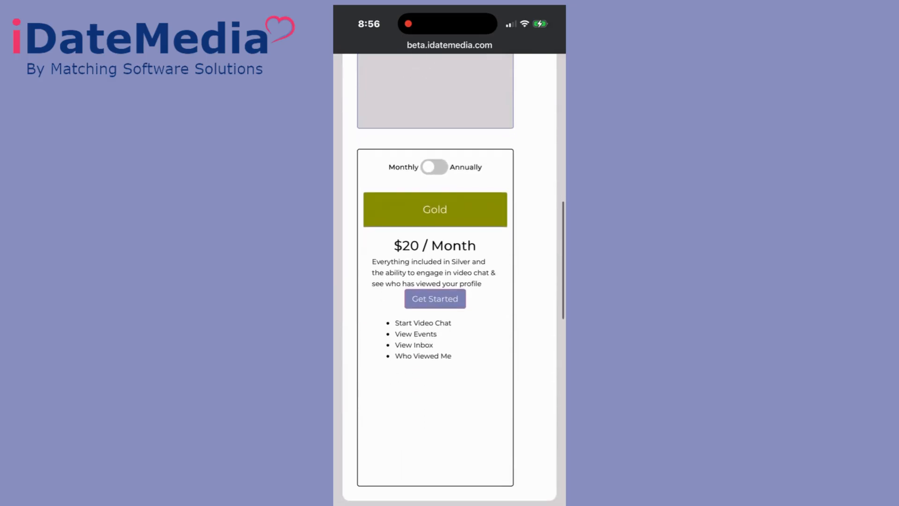
{"action": "scroll", "coordinate": [449, 281], "scroll_direction": "down", "scroll_amount": 1}
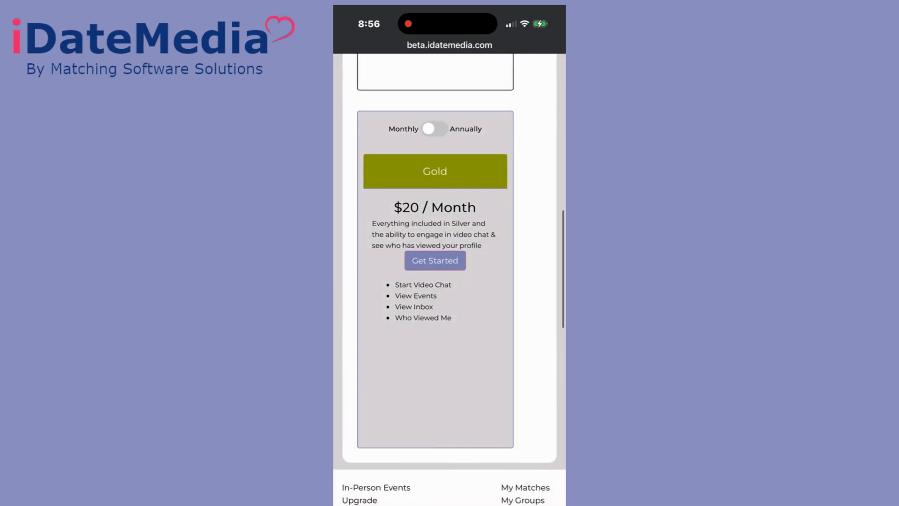
{"action": "left_click", "coordinate": [434, 260]}
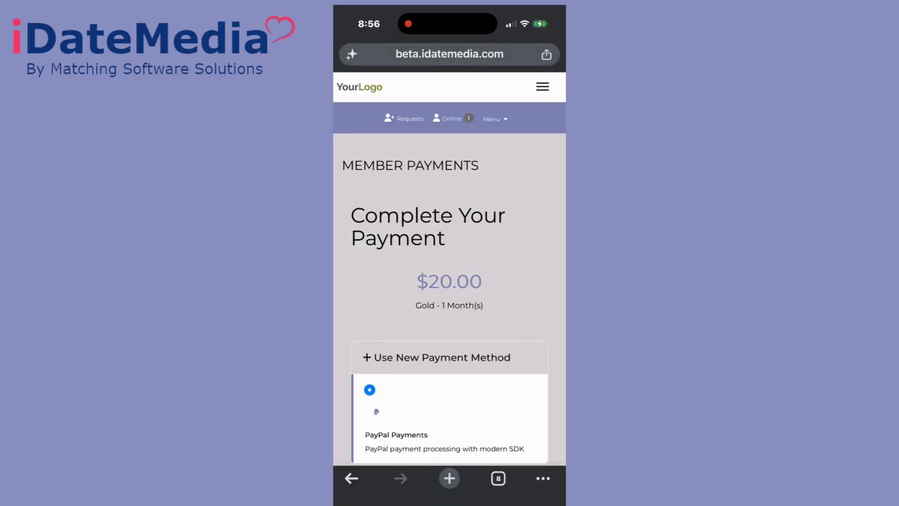
{"action": "scroll", "coordinate": [449, 274], "scroll_direction": "down", "scroll_amount": 2}
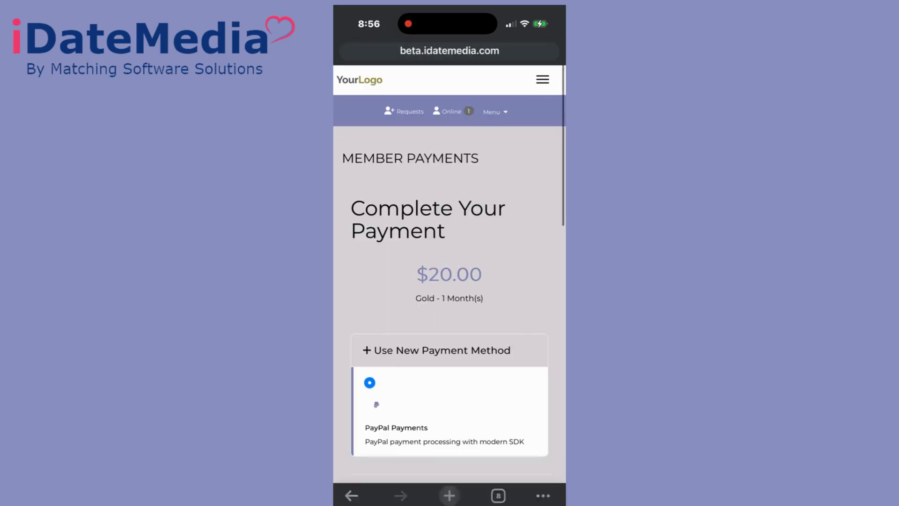